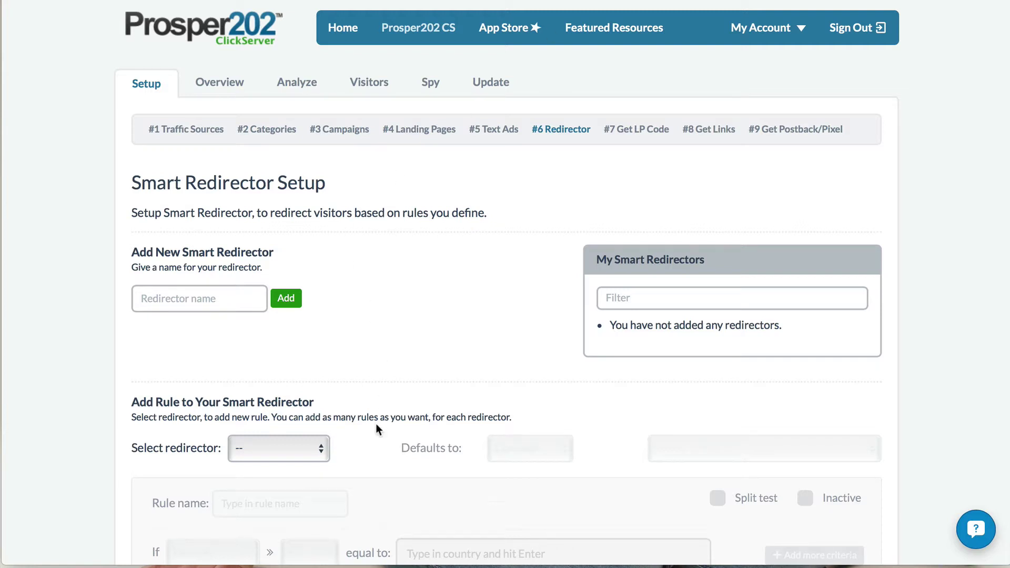
- Add a new smart redirector named RuleSplit to My Smart Redirectors
scroll(375, 424, "down", 3)
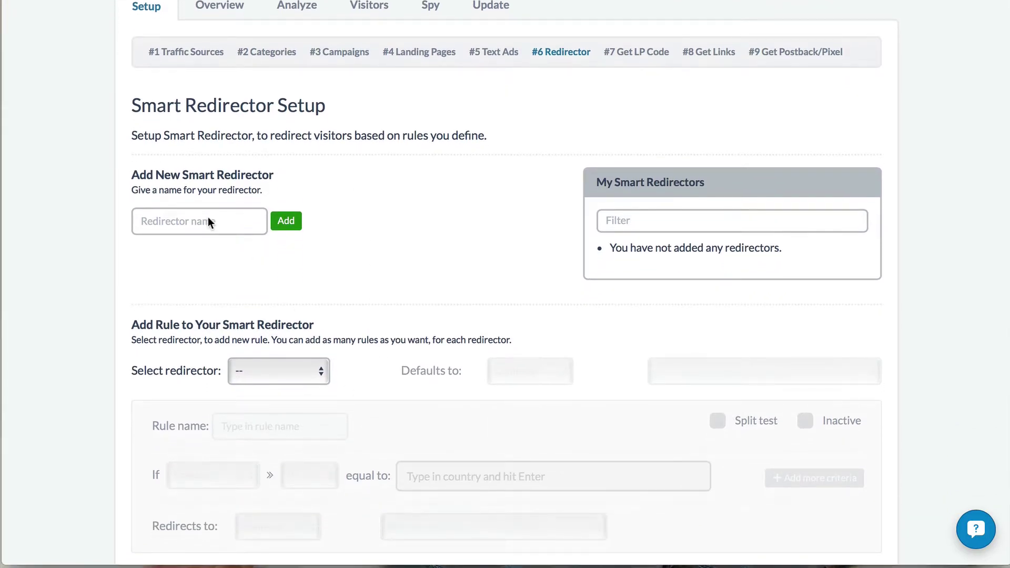
left_click(208, 220)
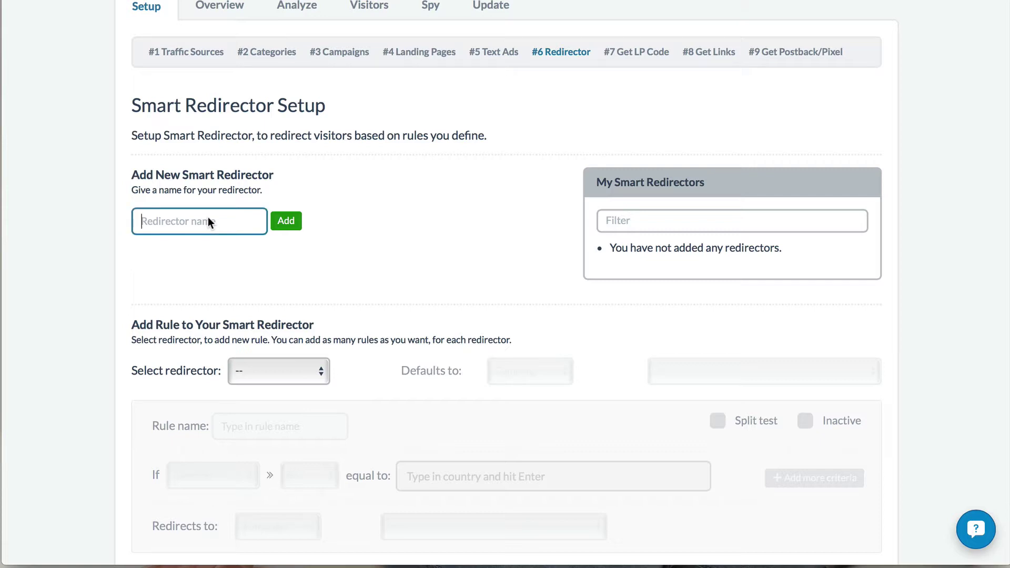
type("RuleSplit")
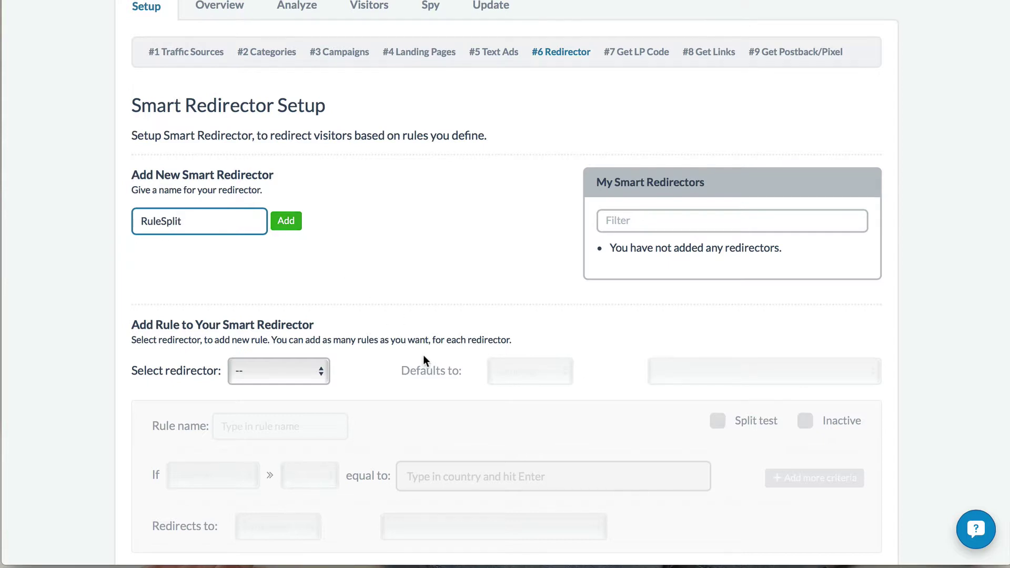
key("Return")
scroll(294, 387, "down", 4)
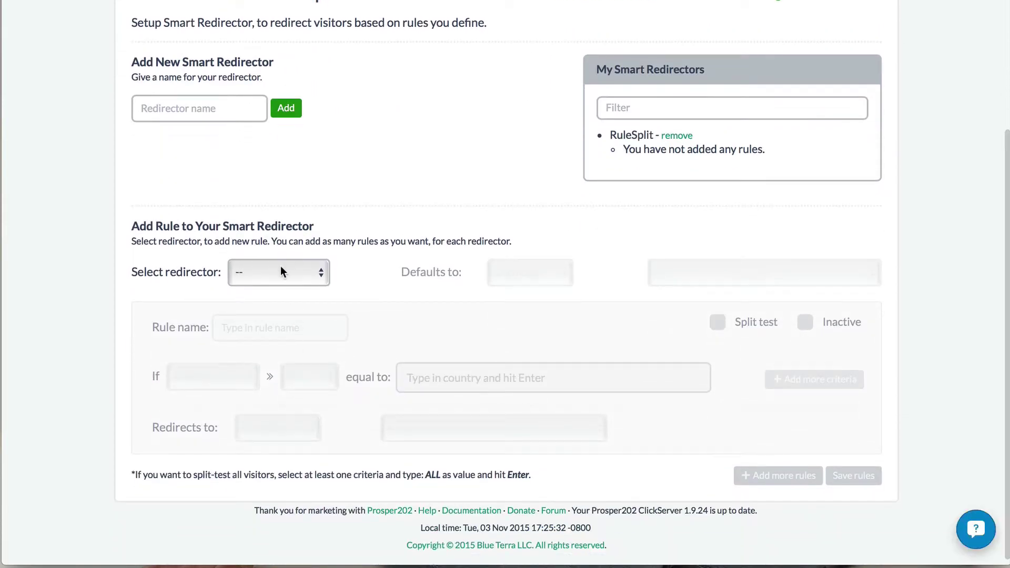
- Select RuleSplit and set its default campaign to Alibaba.com Feedback Campaign (INTL)
left_click(280, 268)
left_click(286, 289)
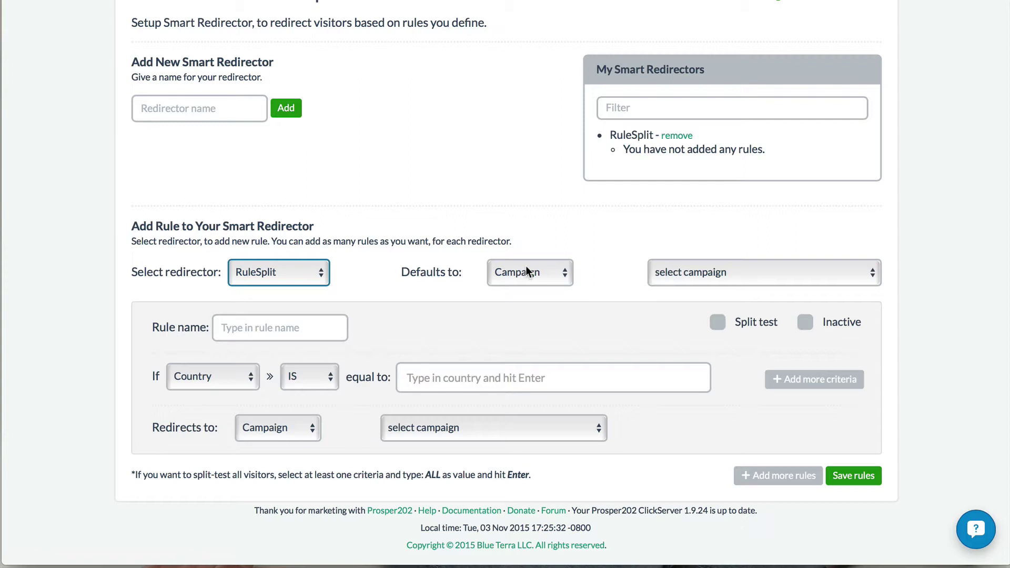
left_click(774, 272)
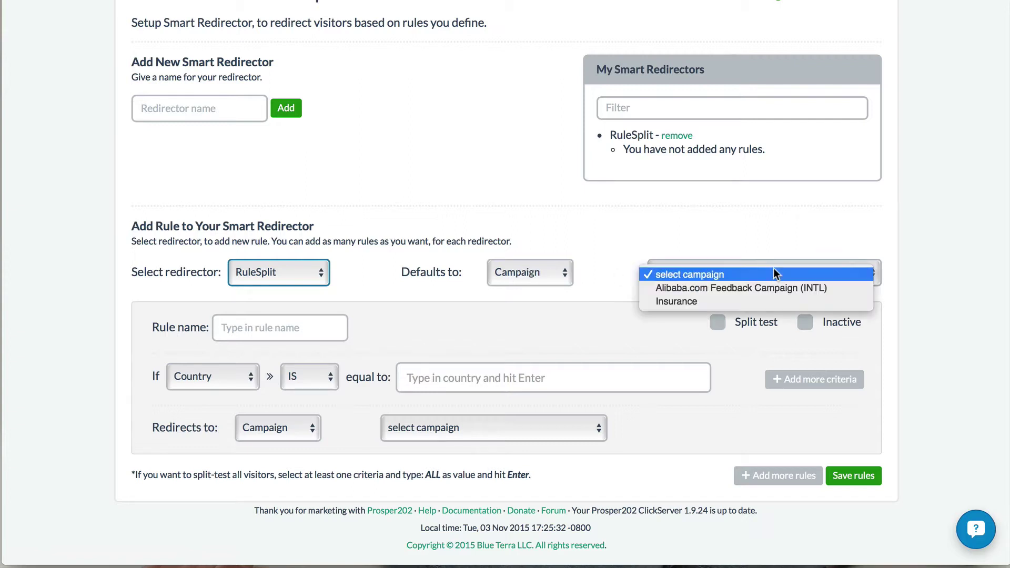
left_click(670, 288)
- Try the Landing Page default destination type, then switch the default to Url
left_click(517, 272)
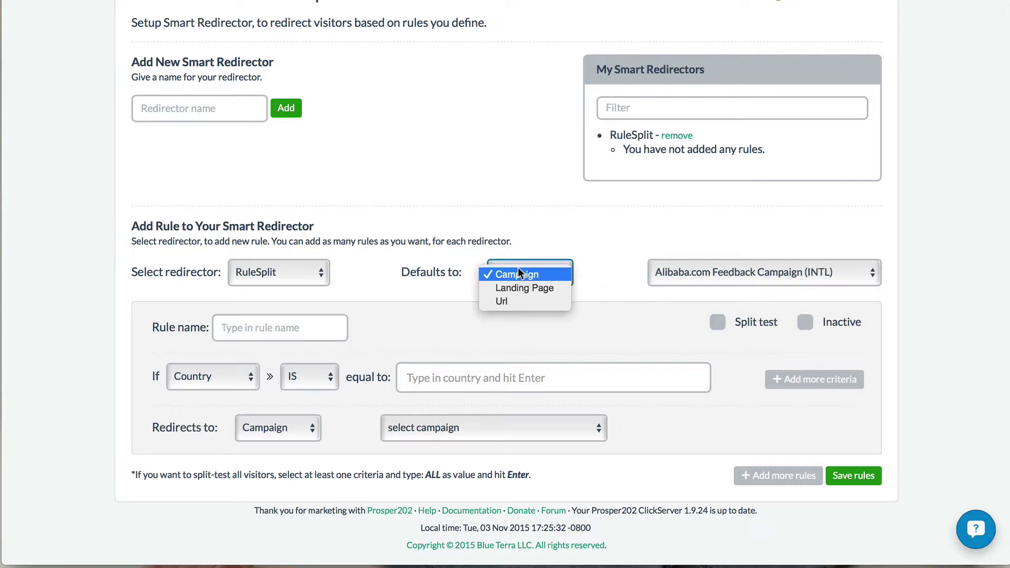
left_click(515, 287)
left_click(681, 266)
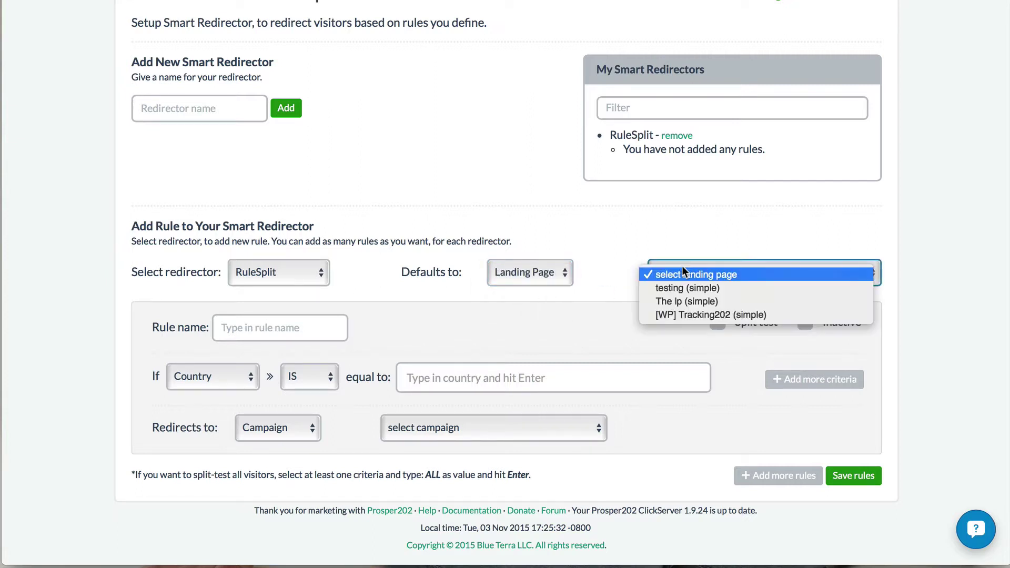
left_click(593, 263)
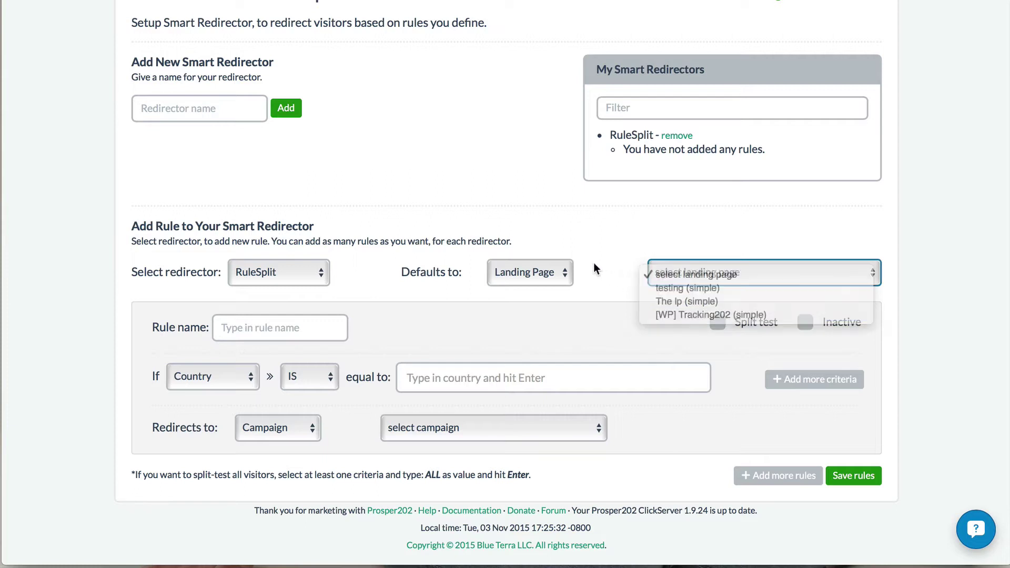
left_click(536, 269)
left_click(536, 289)
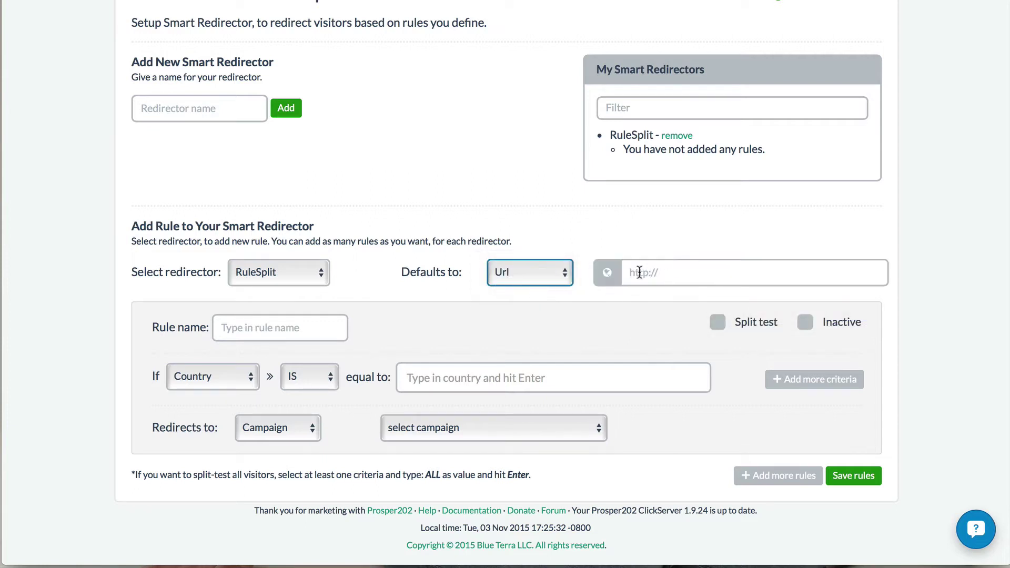
left_click(522, 278)
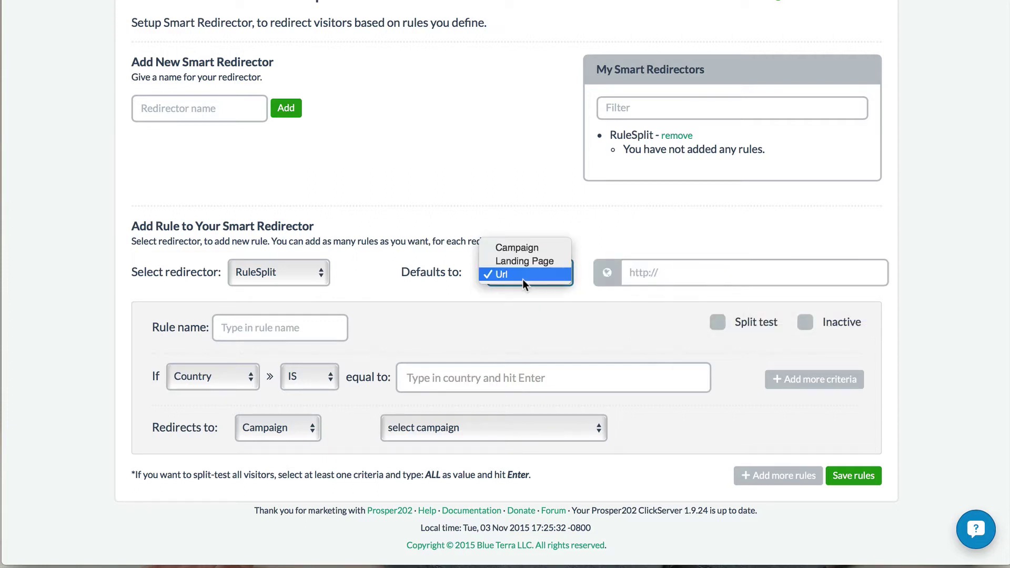
- Restore the Campaign default, name the first rule Rule1, and keep its Country criterion
left_click(529, 247)
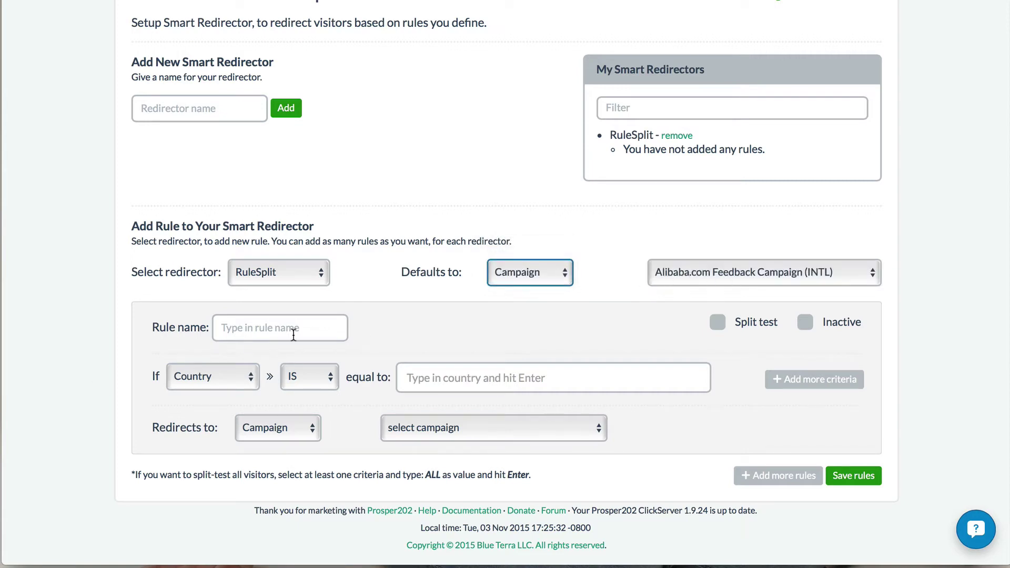
left_click(253, 338)
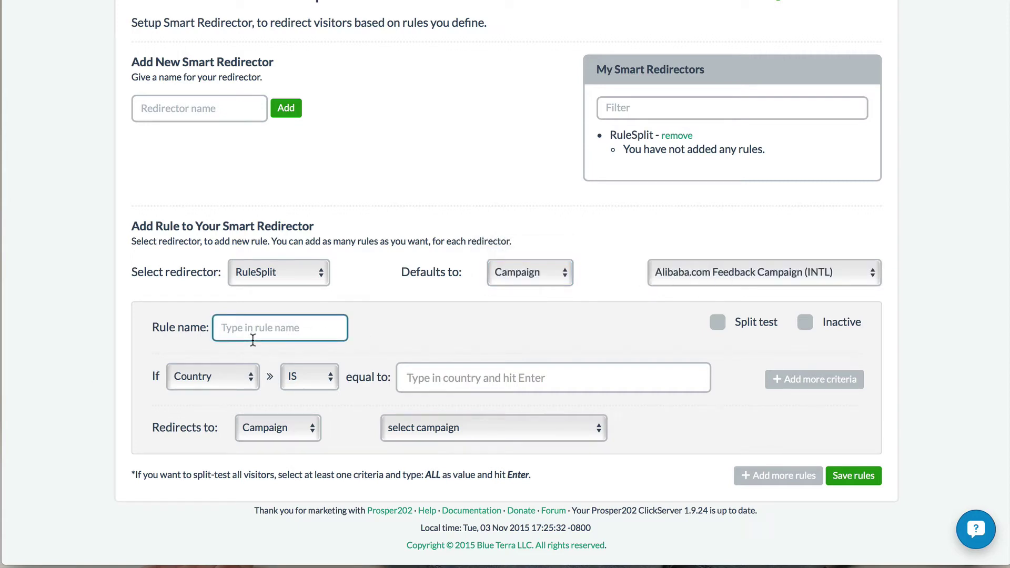
type("Rule1")
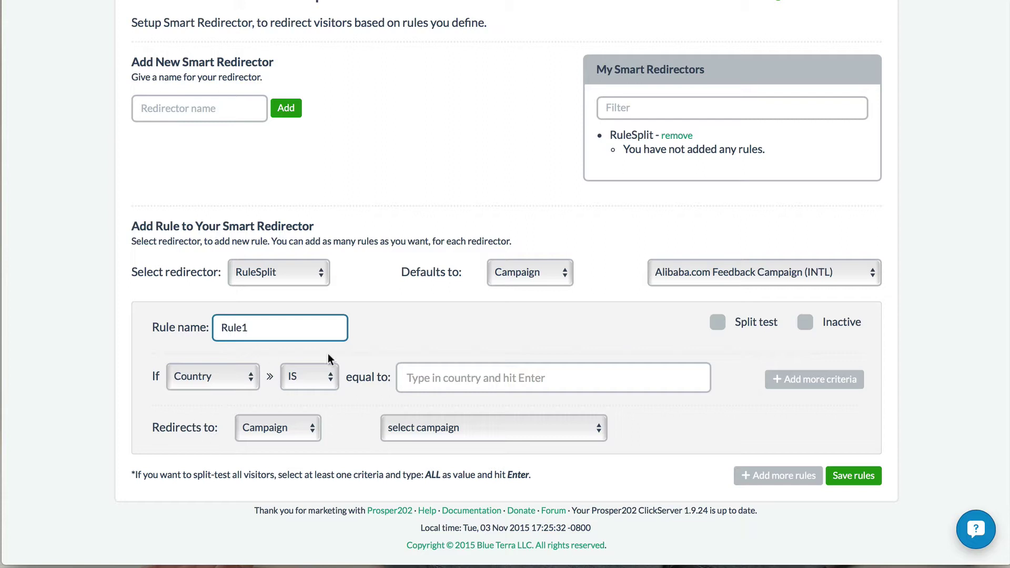
left_click(444, 319)
scroll(443, 319, "down", 1)
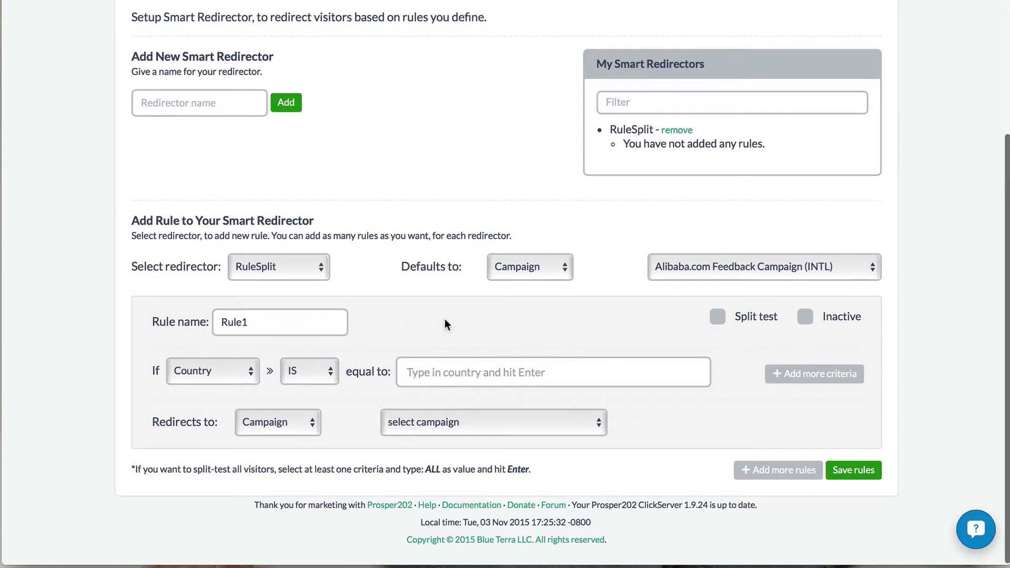
left_click(219, 369)
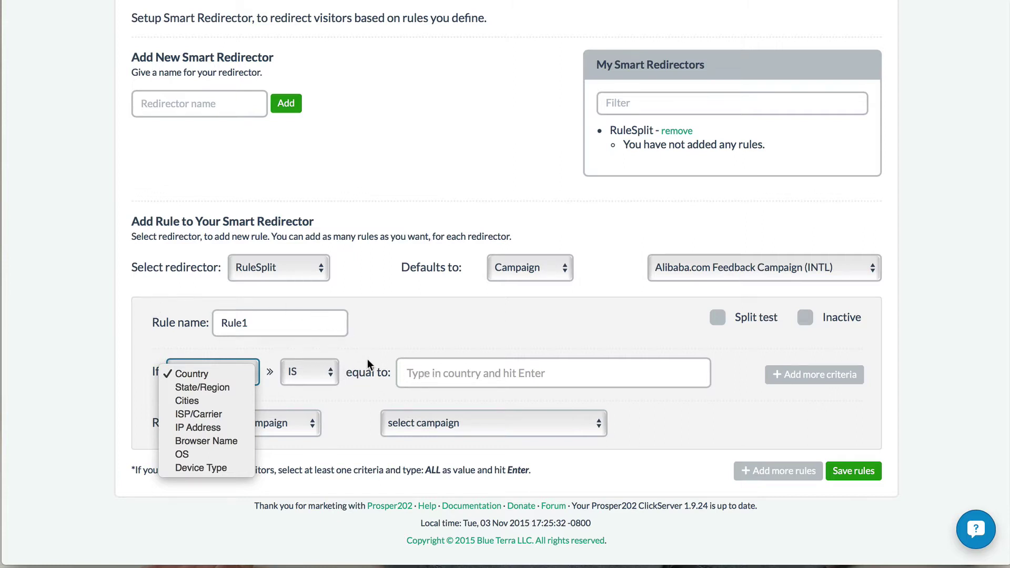
left_click(358, 342)
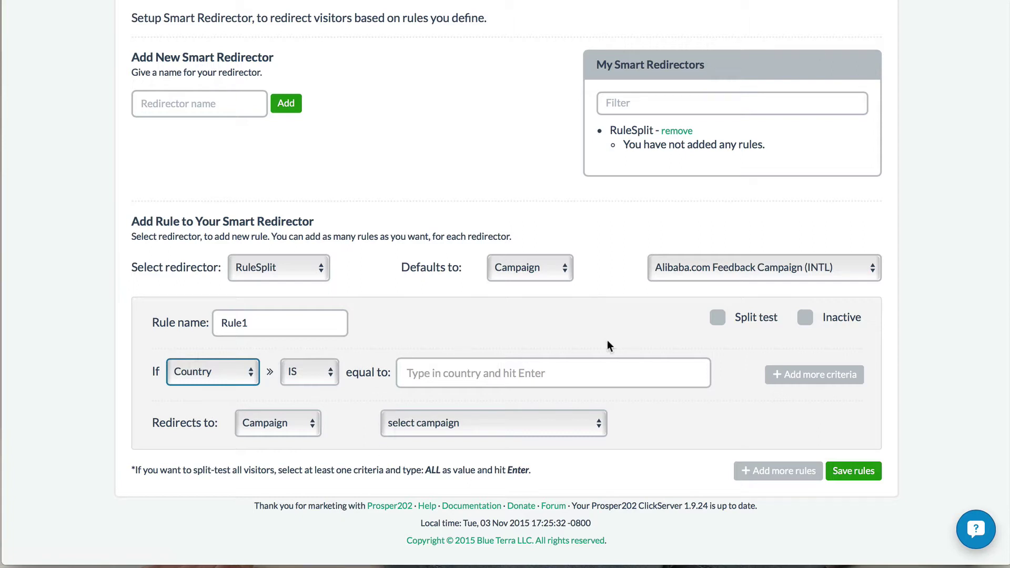
- Set the default campaign to Insurance and make Rule1 match United States
left_click(724, 263)
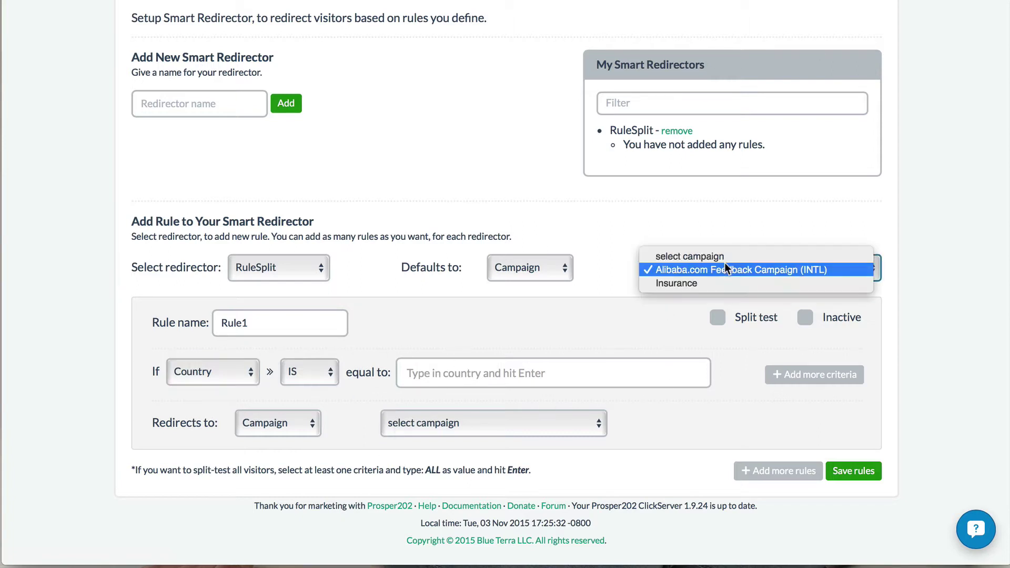
left_click(662, 282)
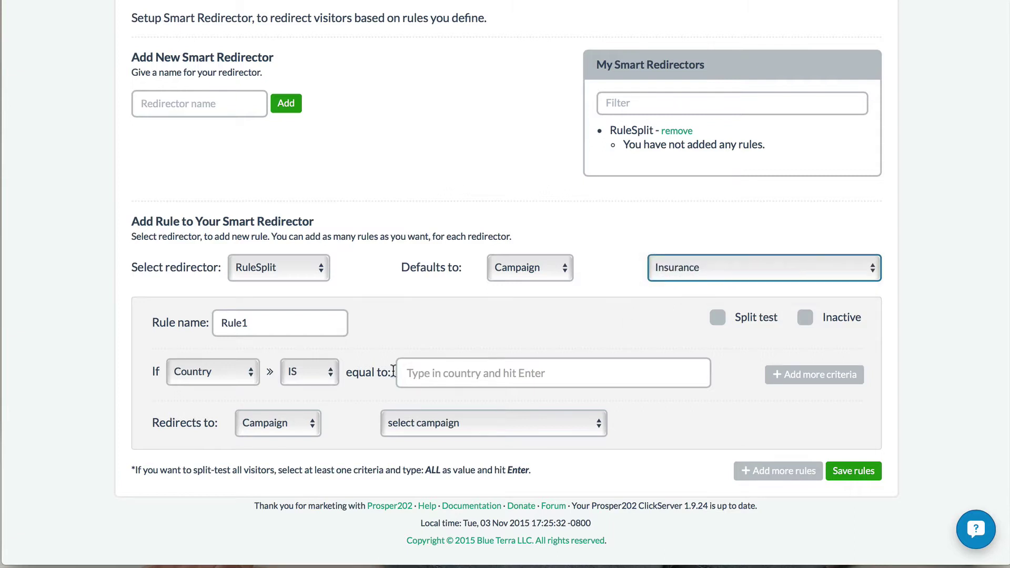
left_click(417, 373)
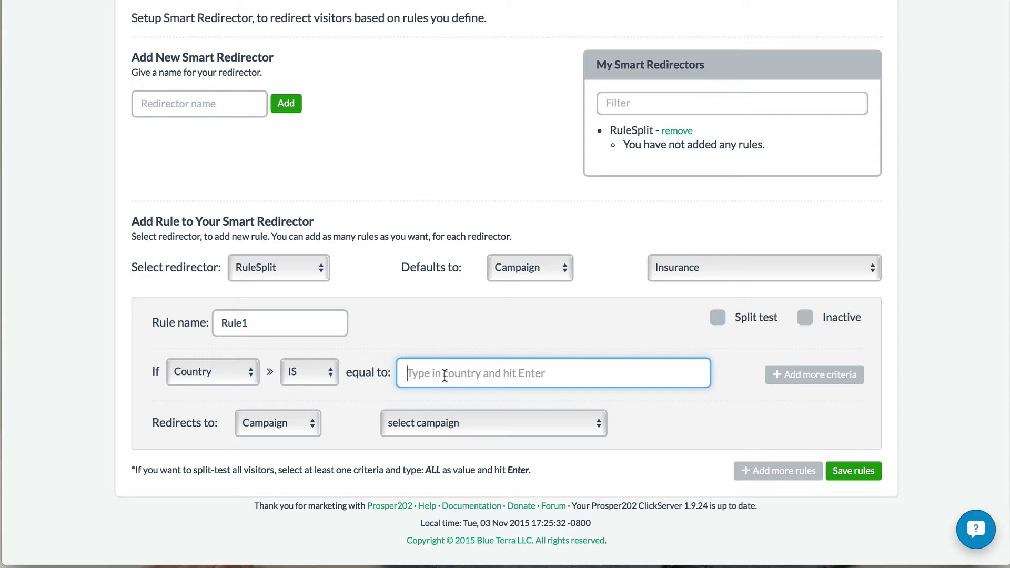
type("unite")
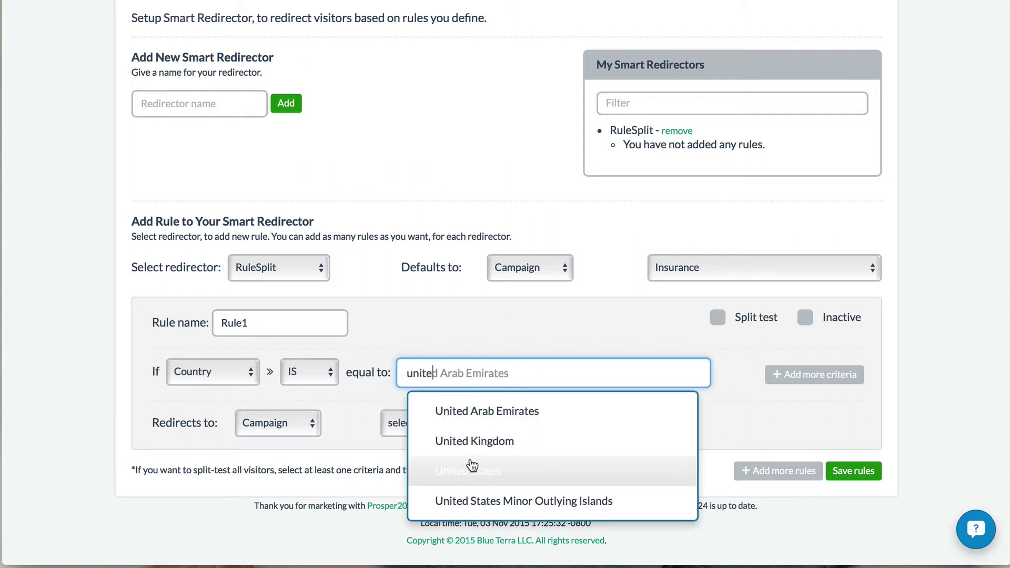
left_click(469, 469)
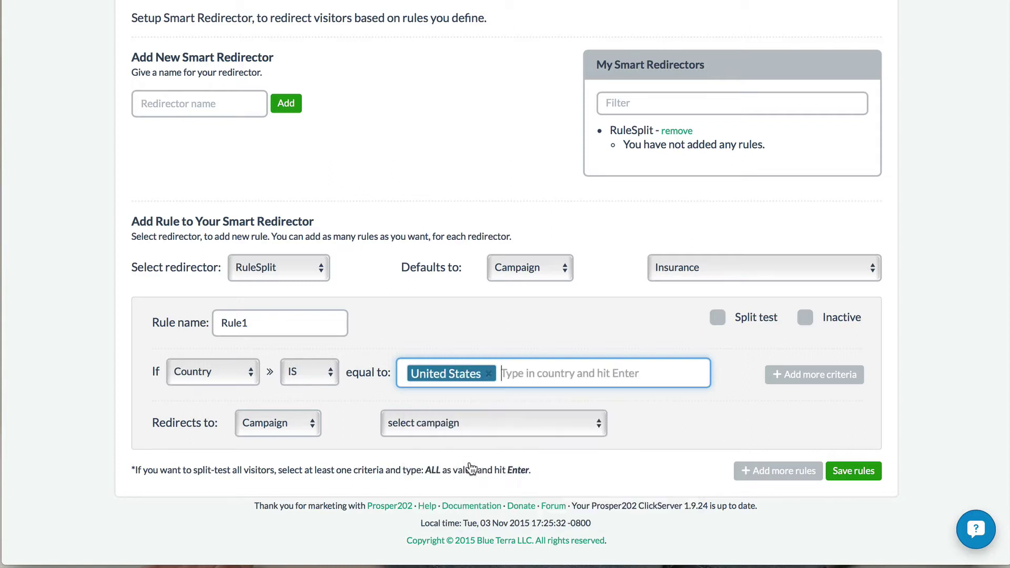
- Send Rule1's visitors to the Insurance campaign and add a second blank rule
left_click(280, 426)
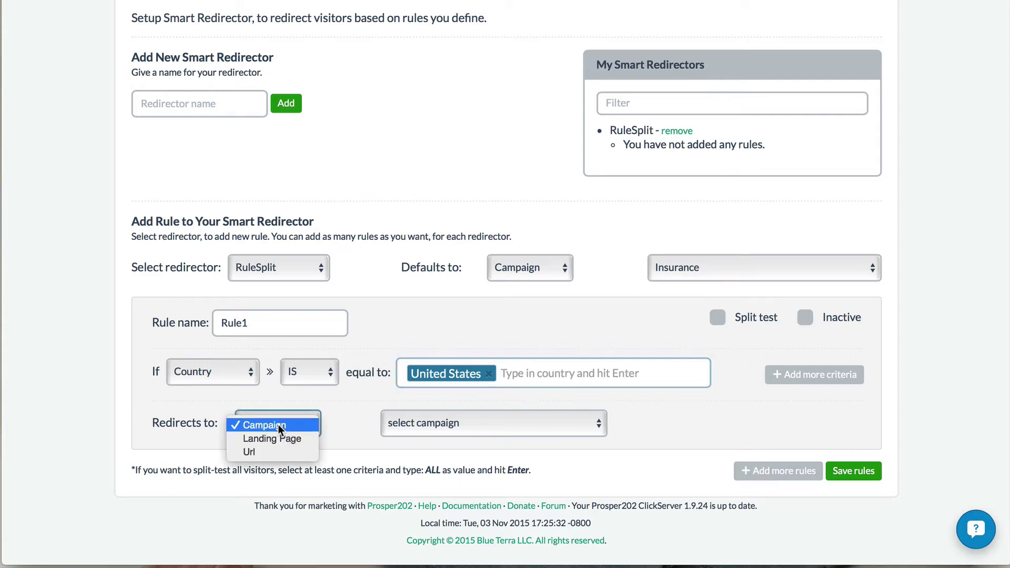
left_click(424, 425)
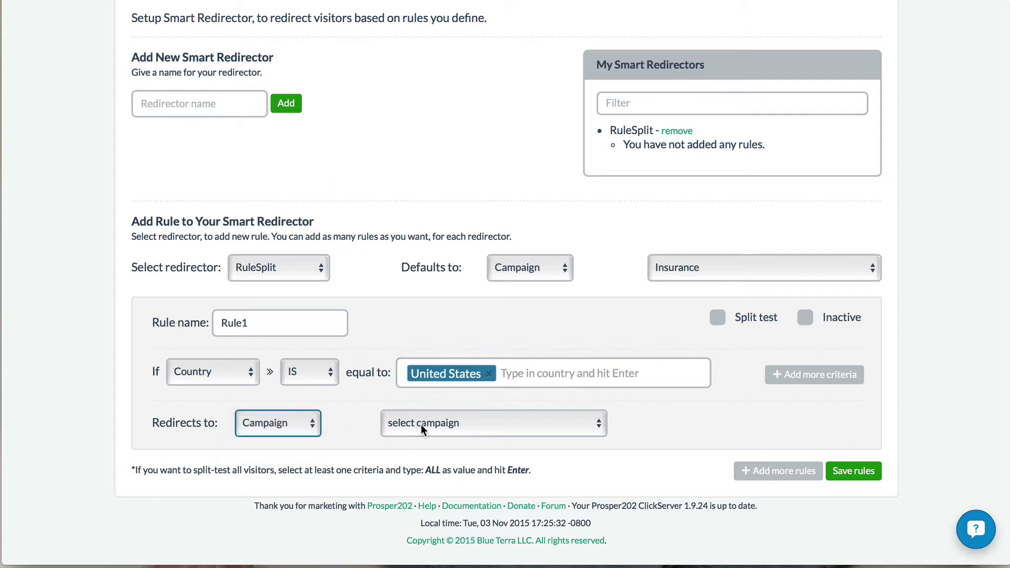
left_click(422, 427)
left_click(434, 452)
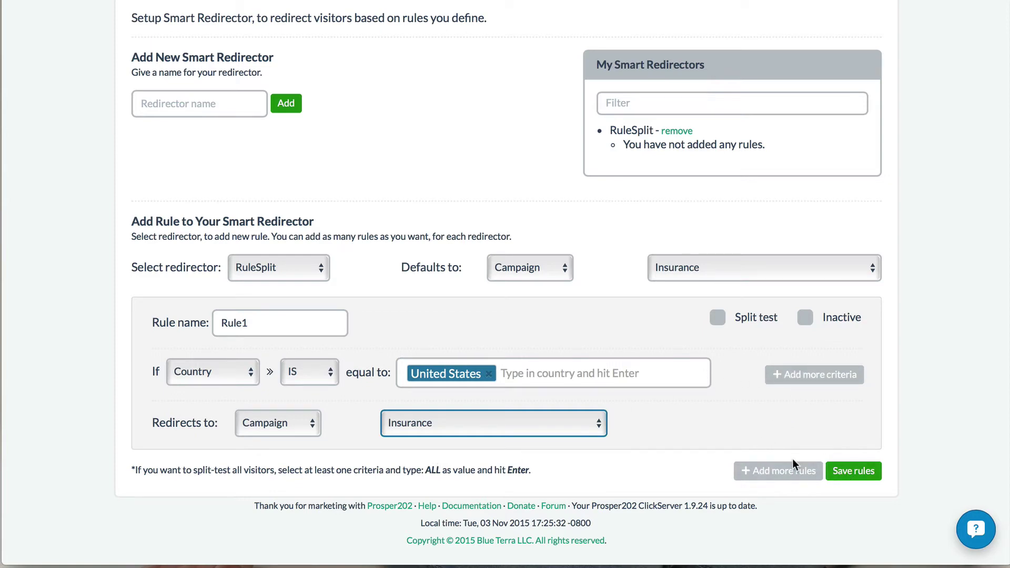
left_click(789, 473)
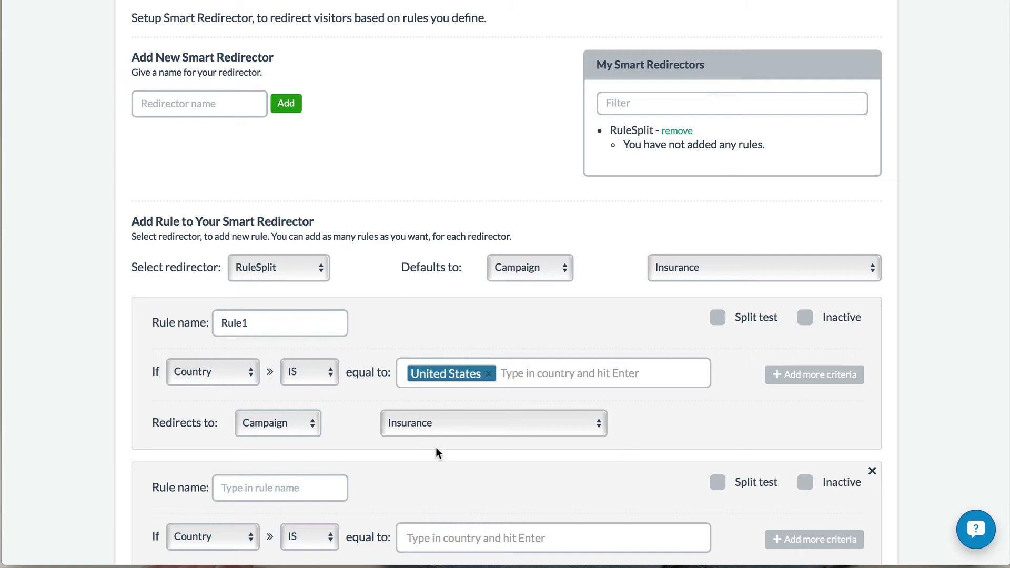
- Name the second rule 'Rule2-non us' and set its condition operator to IS NOT
scroll(435, 447, "down", 3)
left_click(282, 338)
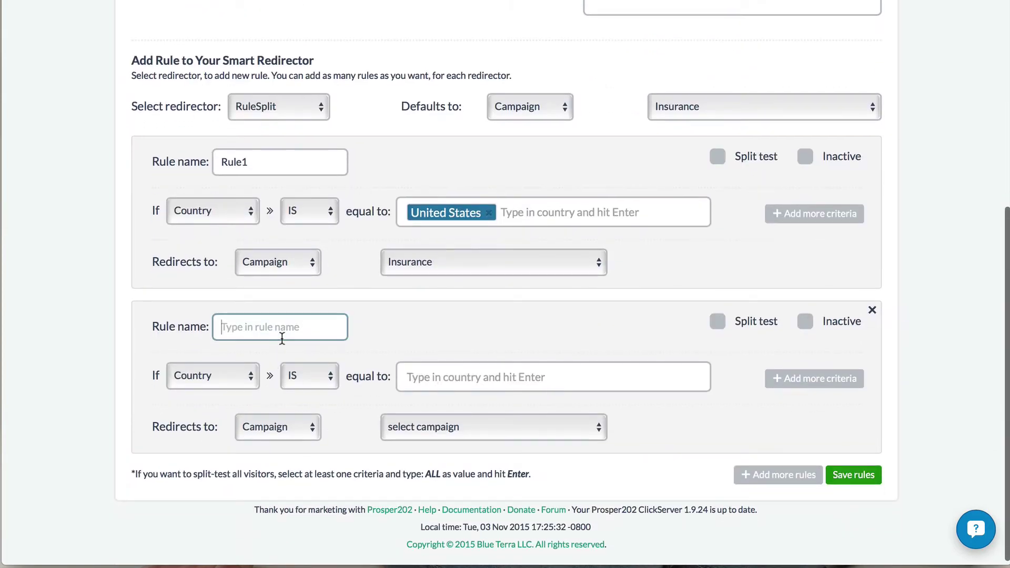
type("Rule2")
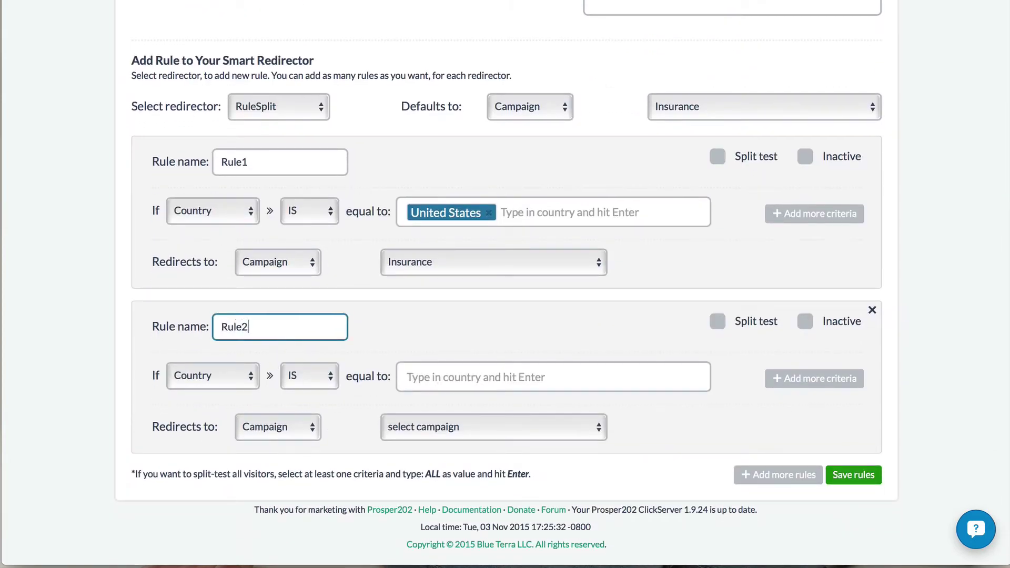
type("-non us")
left_click(226, 378)
left_click(307, 370)
left_click(310, 371)
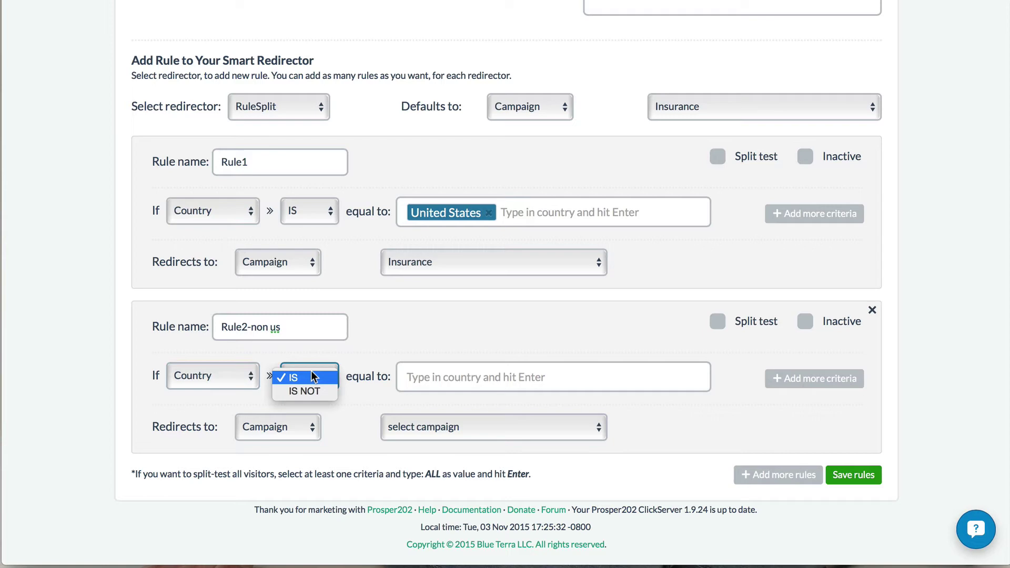
left_click(320, 390)
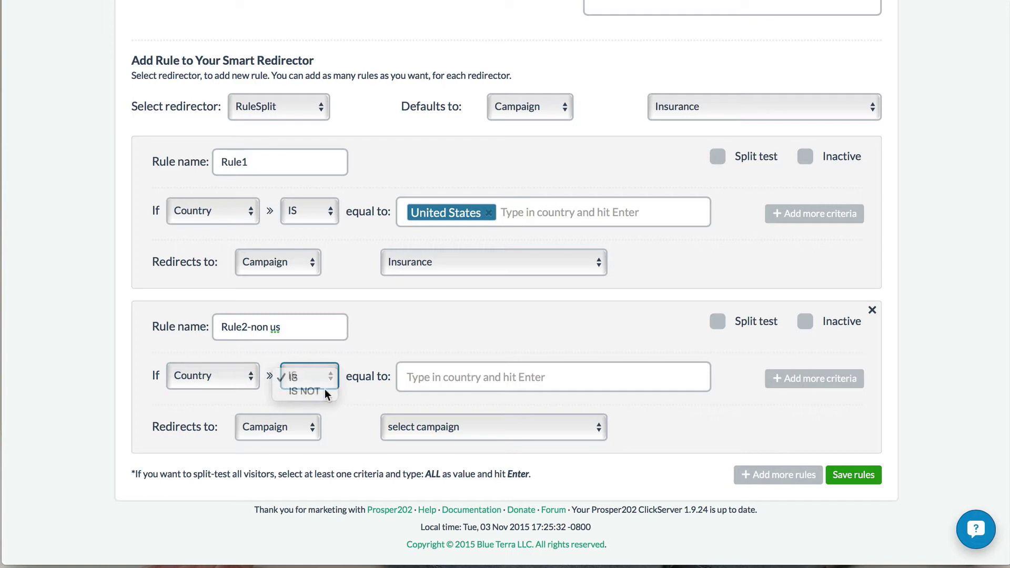
- Exclude United States in Rule2-non us and redirect it to Alibaba.com Feedback Campaign (INTL)
left_click(424, 372)
type("uni")
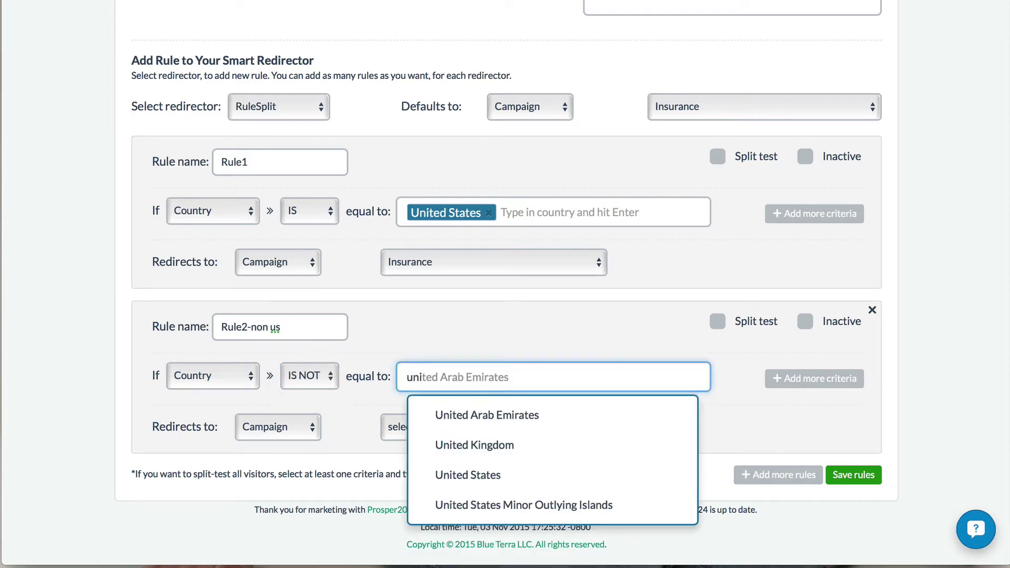
left_click(478, 474)
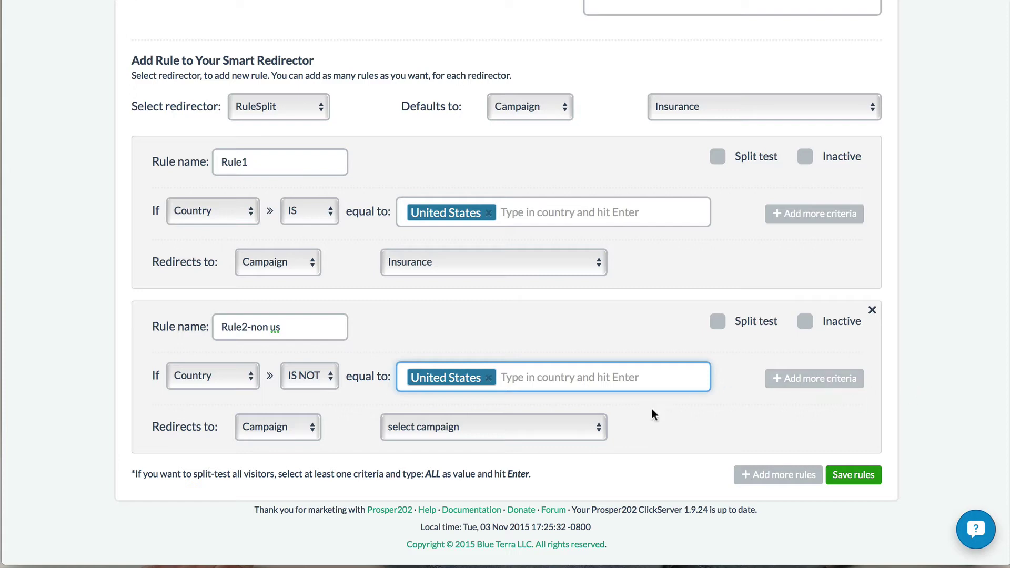
left_click(411, 427)
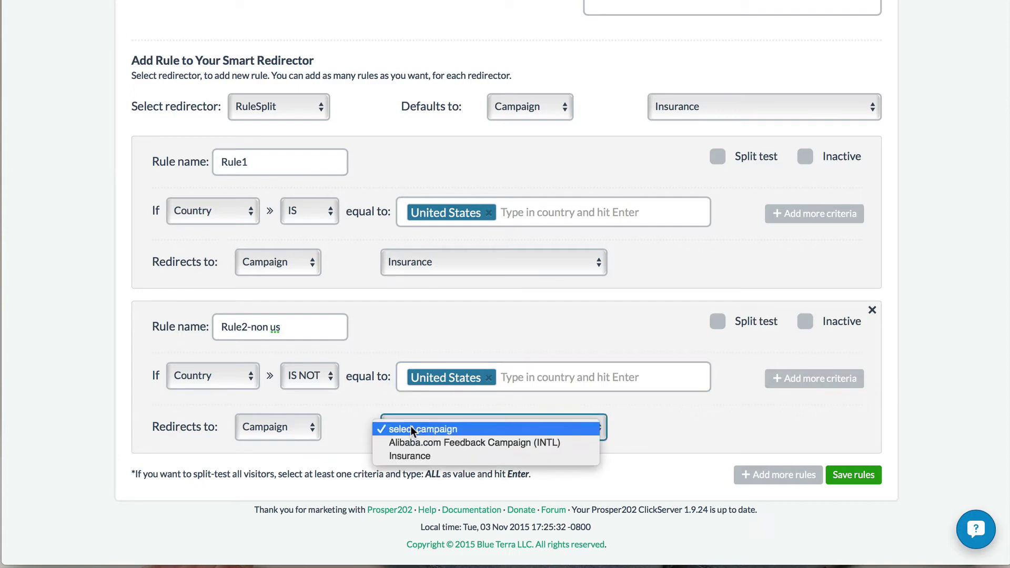
left_click(414, 440)
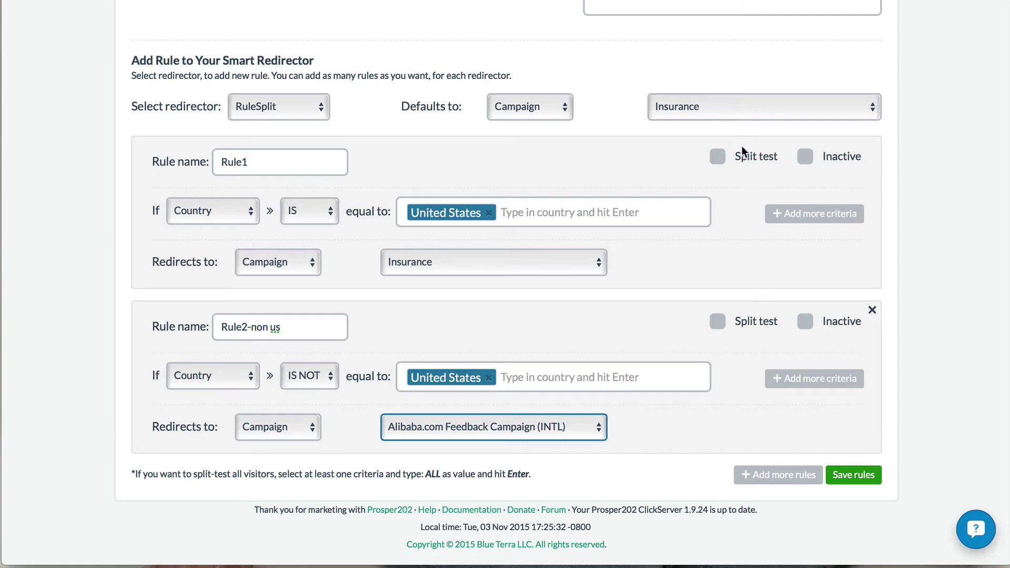
- Switch the default campaign from Insurance to Alibaba.com Feedback Campaign (INTL), leaving Rule2's Country criterion unchanged
left_click(675, 110)
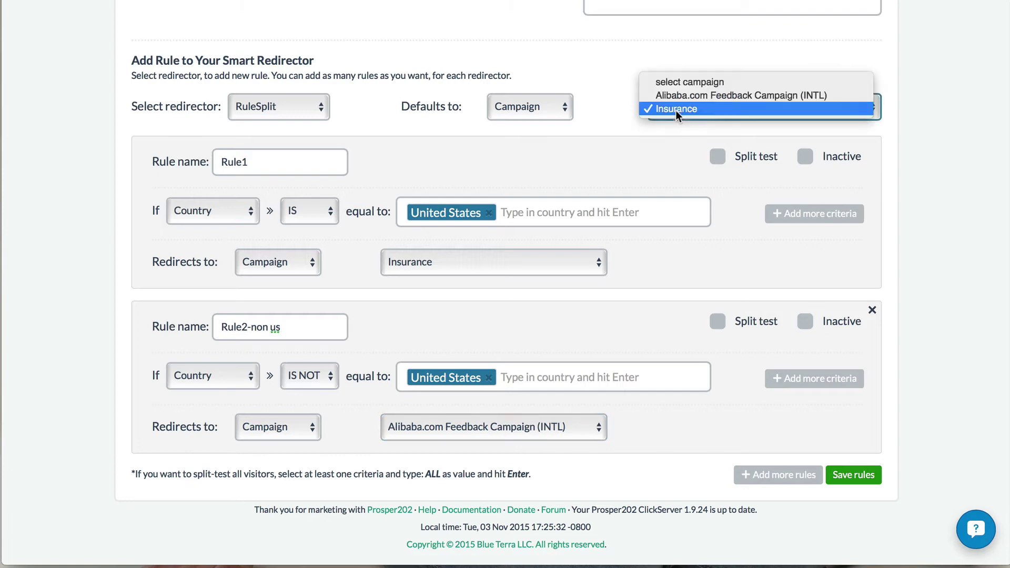
left_click(678, 97)
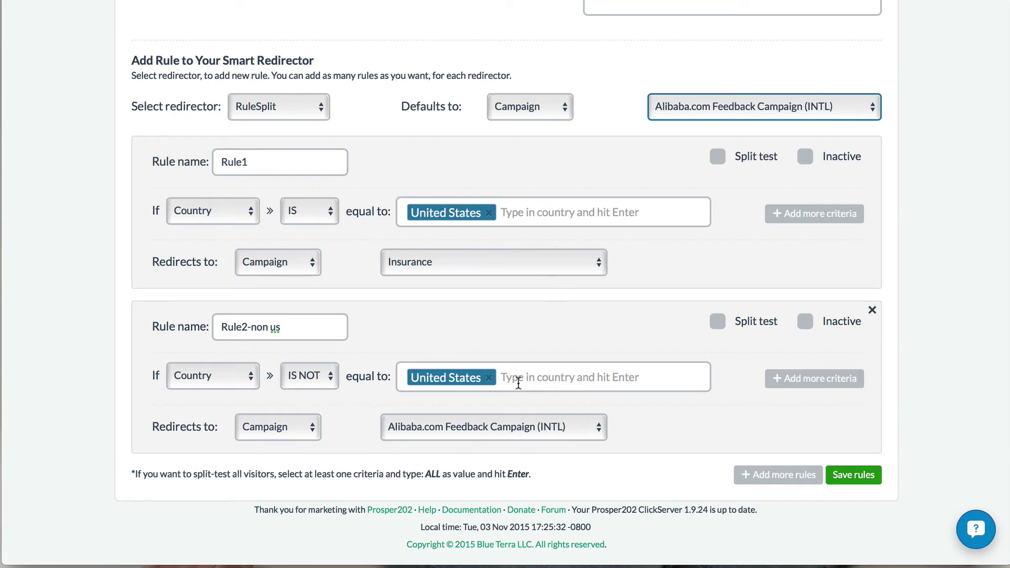
left_click(241, 376)
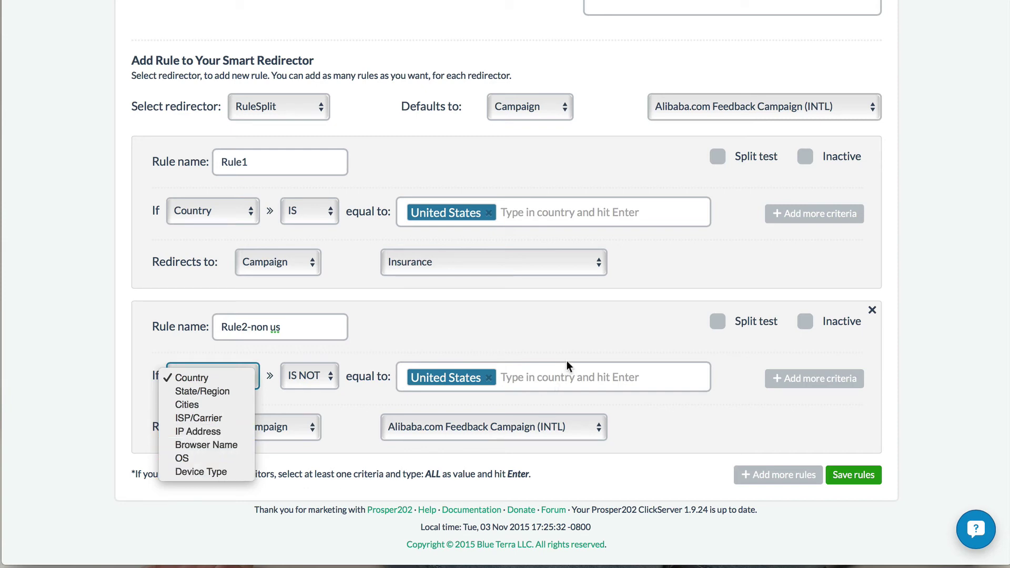
left_click(581, 348)
scroll(799, 442, "up", 1)
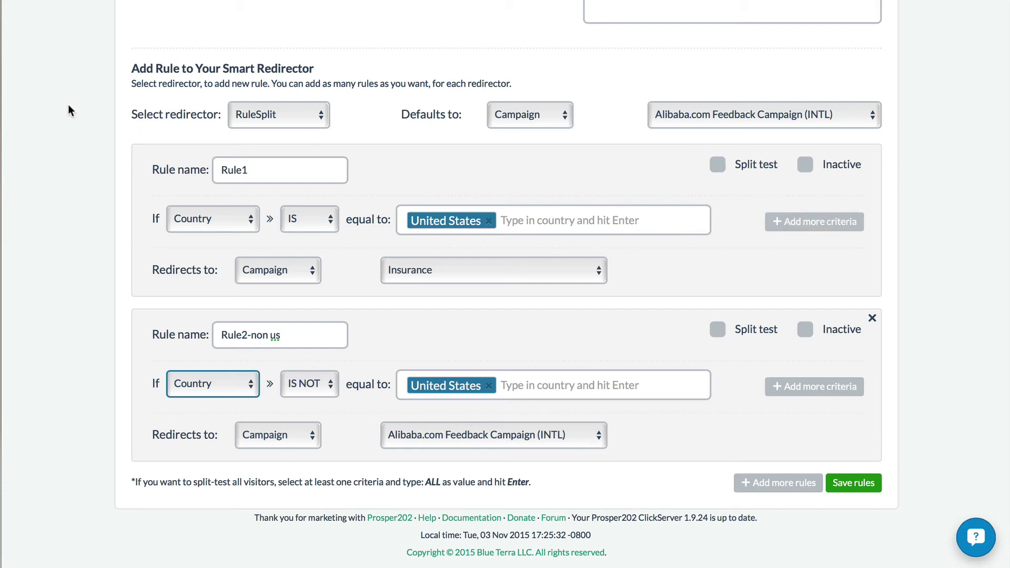
- Add a second Rule1 criterion and set it to Device Type
left_click(812, 223)
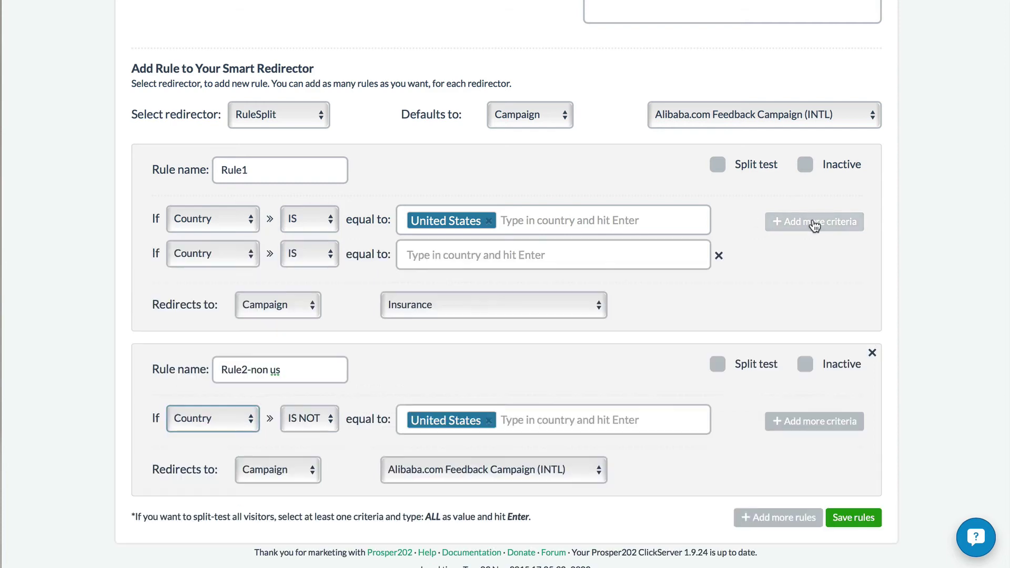
left_click(195, 245)
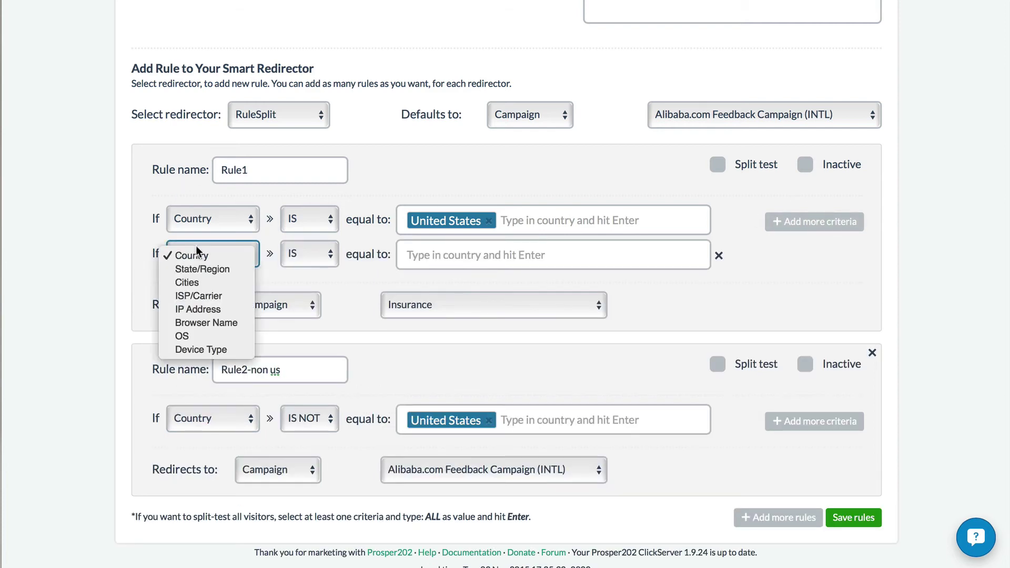
left_click(225, 323)
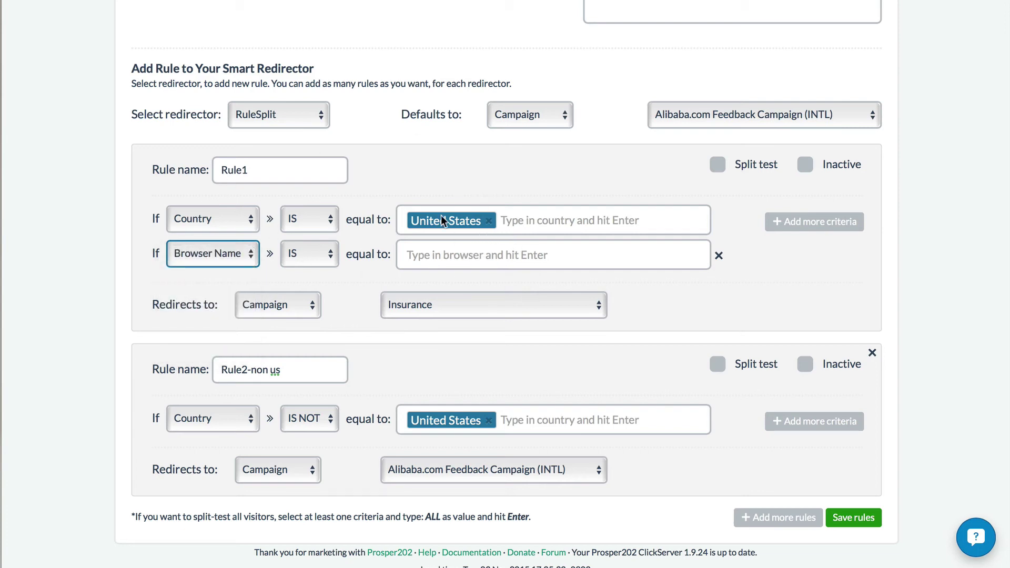
left_click(245, 256)
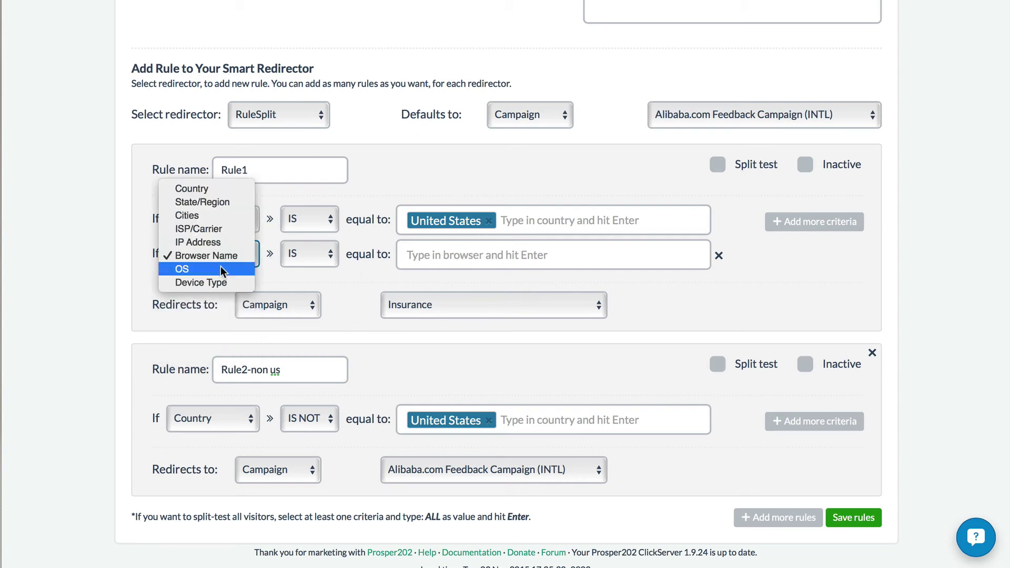
left_click(226, 282)
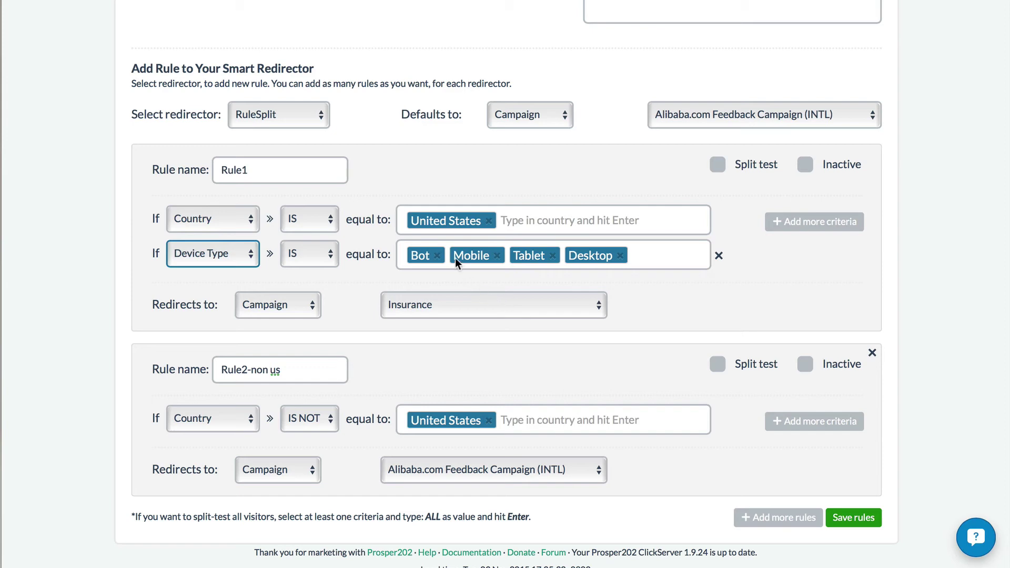
- Remove Bot, Tablet and Desktop so only Mobile remains, then save the rules
left_click(438, 256)
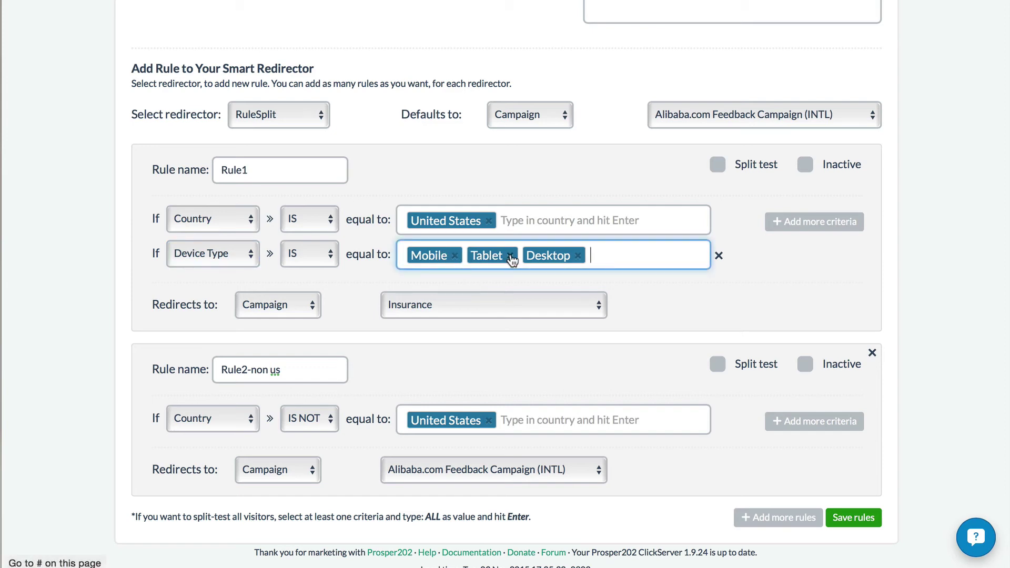
left_click(510, 256)
left_click(521, 256)
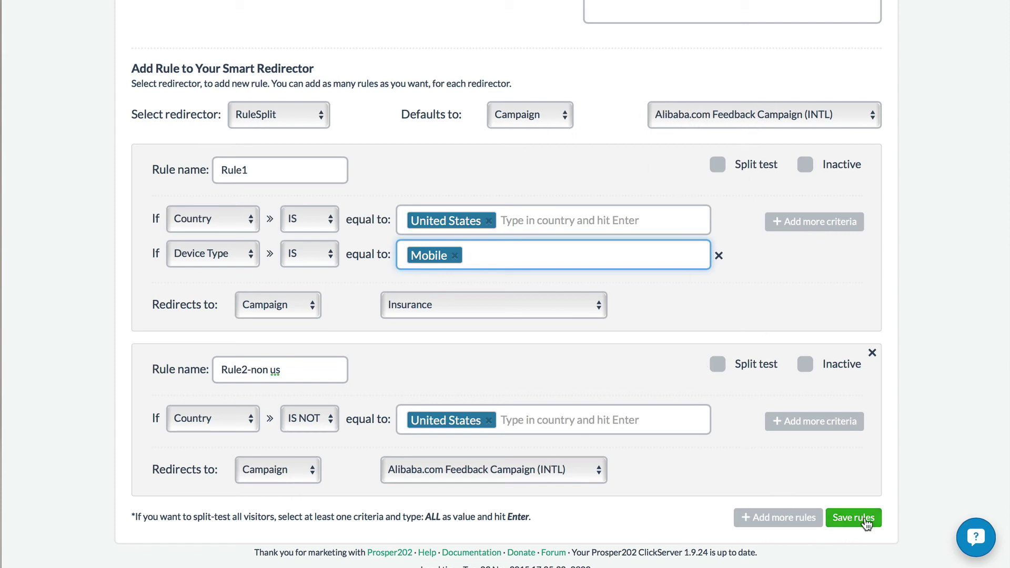
left_click(841, 518)
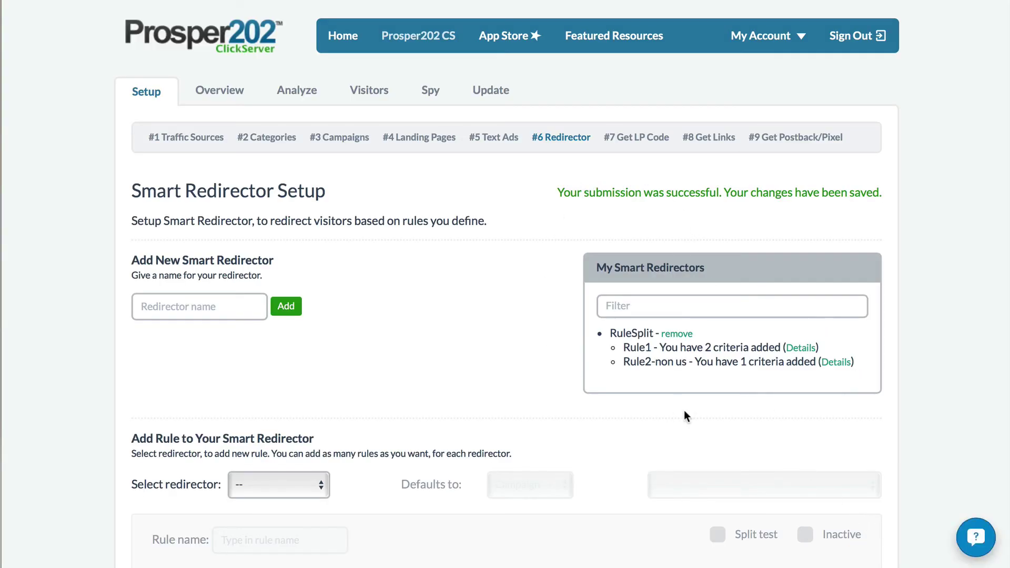
- Start a Smart Redirector tracking link on Get Links targeting RuleSplit
left_click(708, 141)
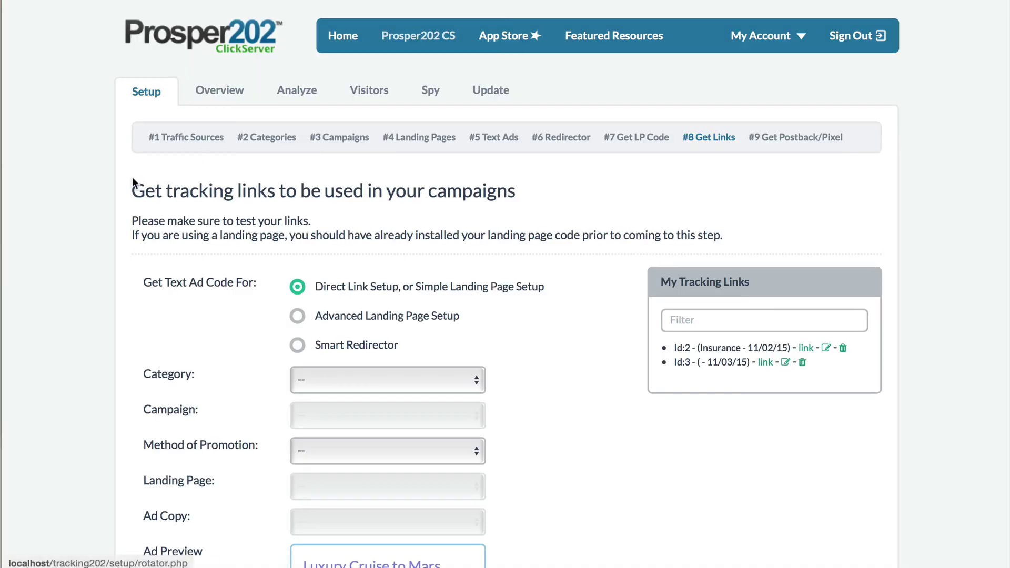
left_click(367, 344)
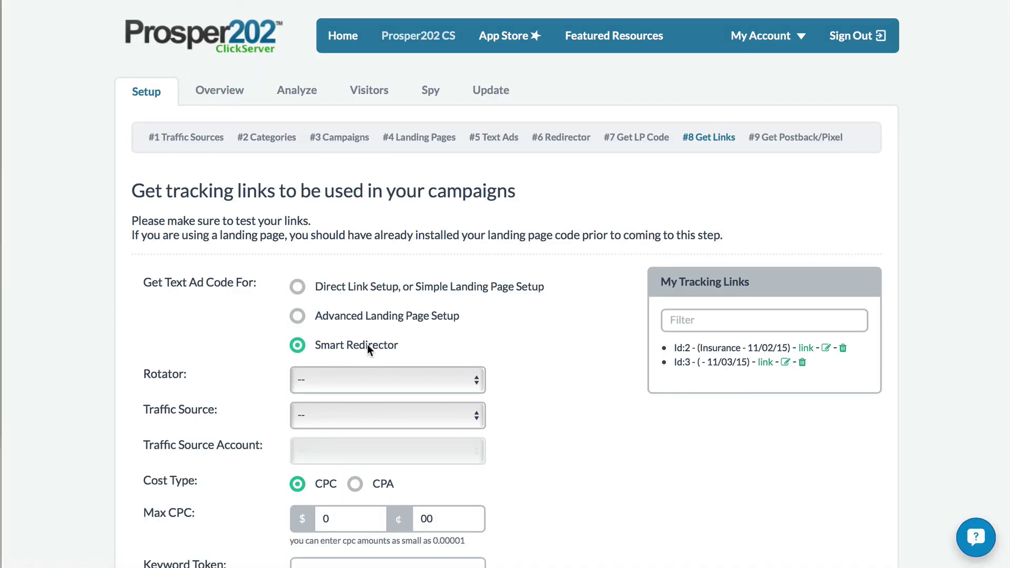
left_click(389, 380)
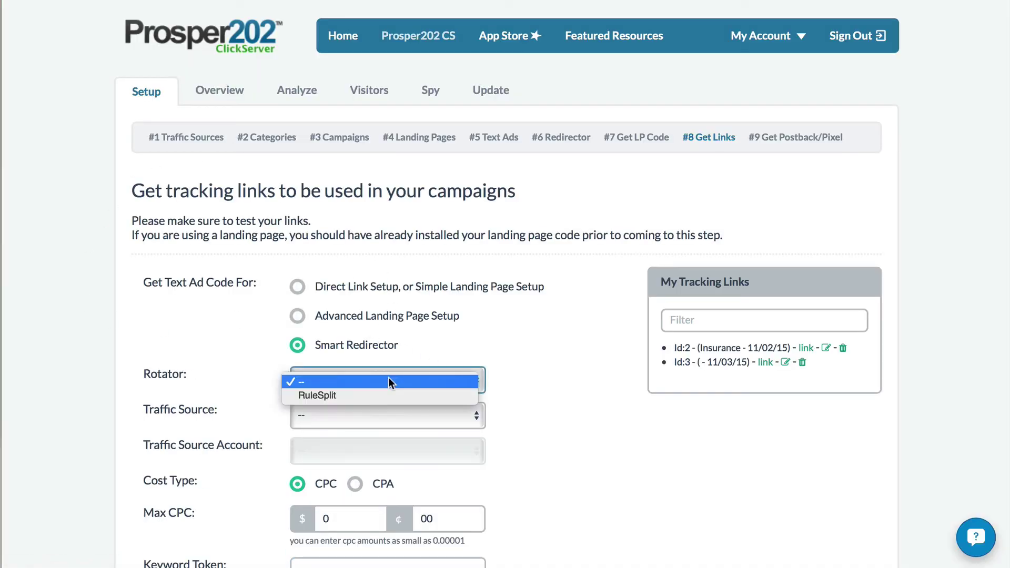
left_click(316, 395)
- Choose Facebook traffic with the Client 1 account and set Max CPC cents to 1
left_click(362, 415)
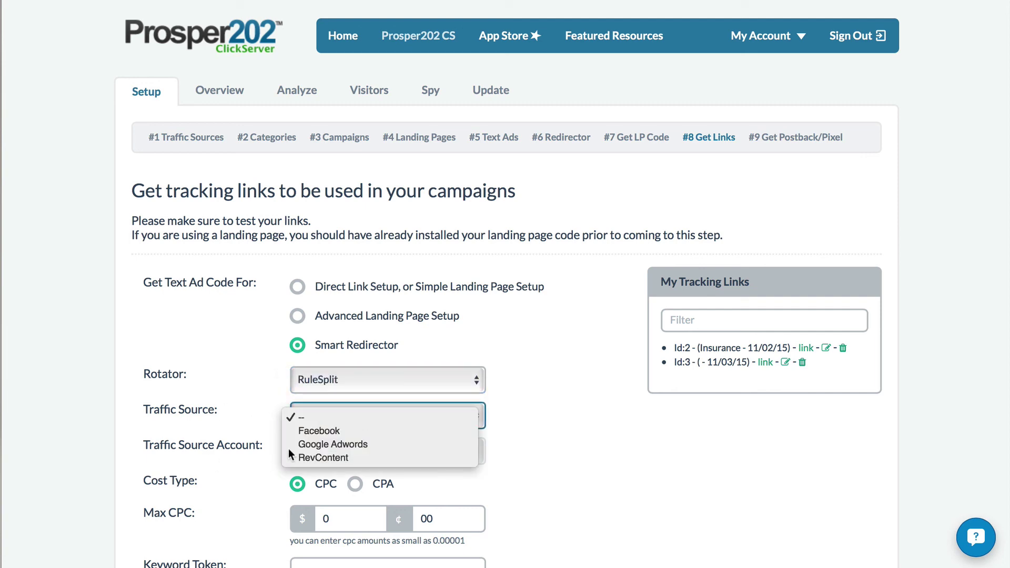
left_click(331, 428)
left_click(345, 451)
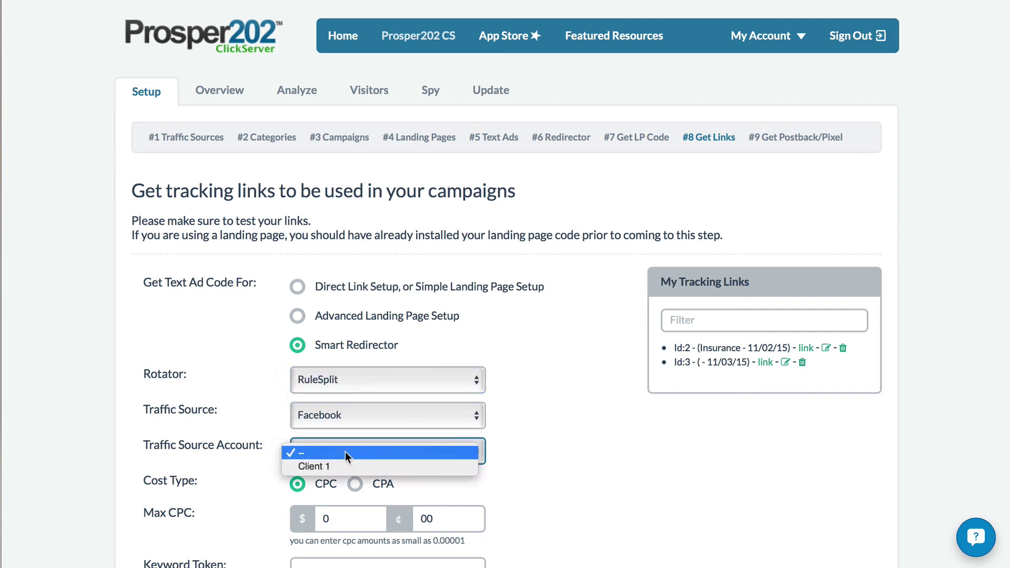
left_click(297, 465)
double_click(430, 519)
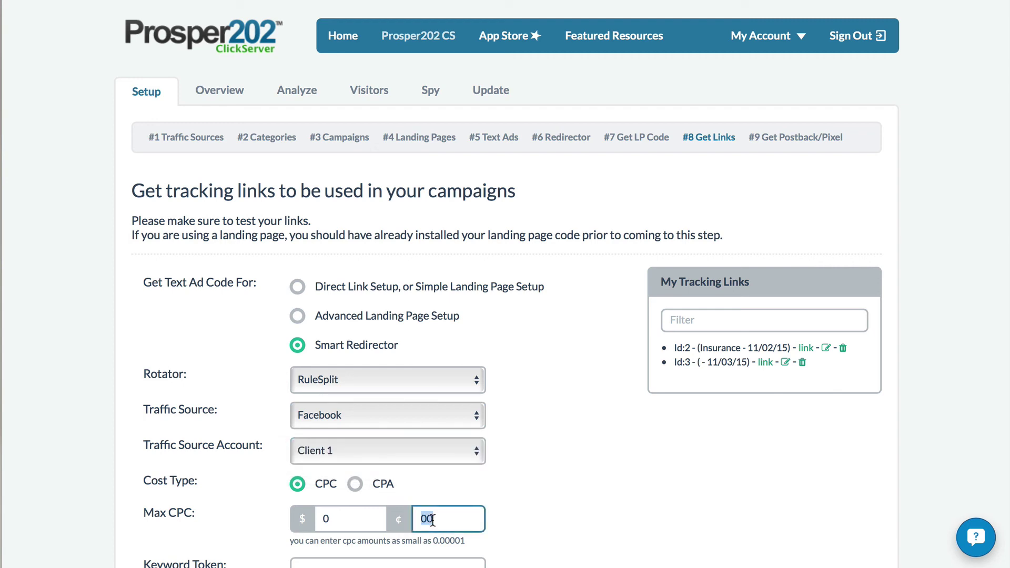
type("1")
left_click(631, 437)
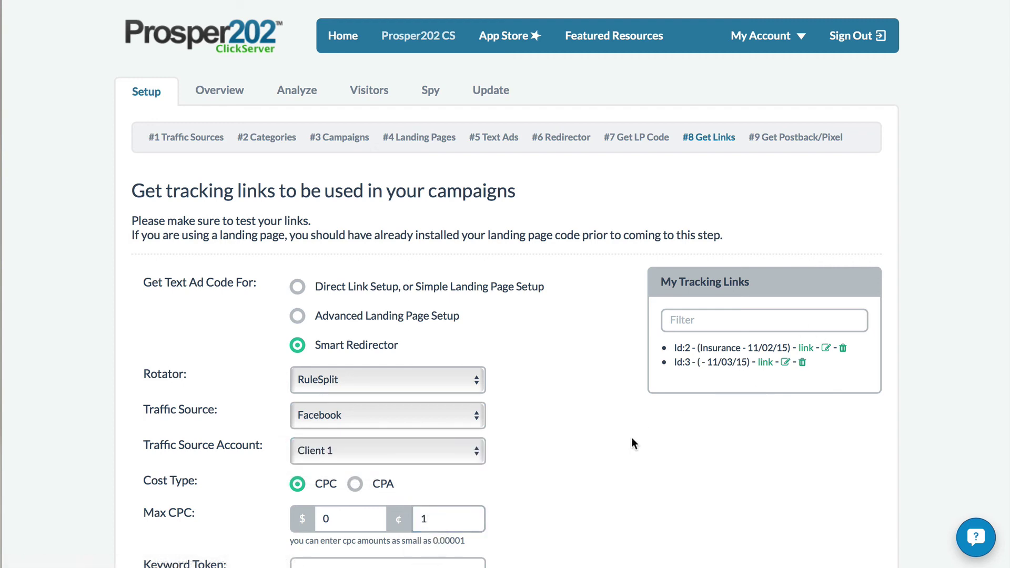
scroll(631, 437, "down", 10)
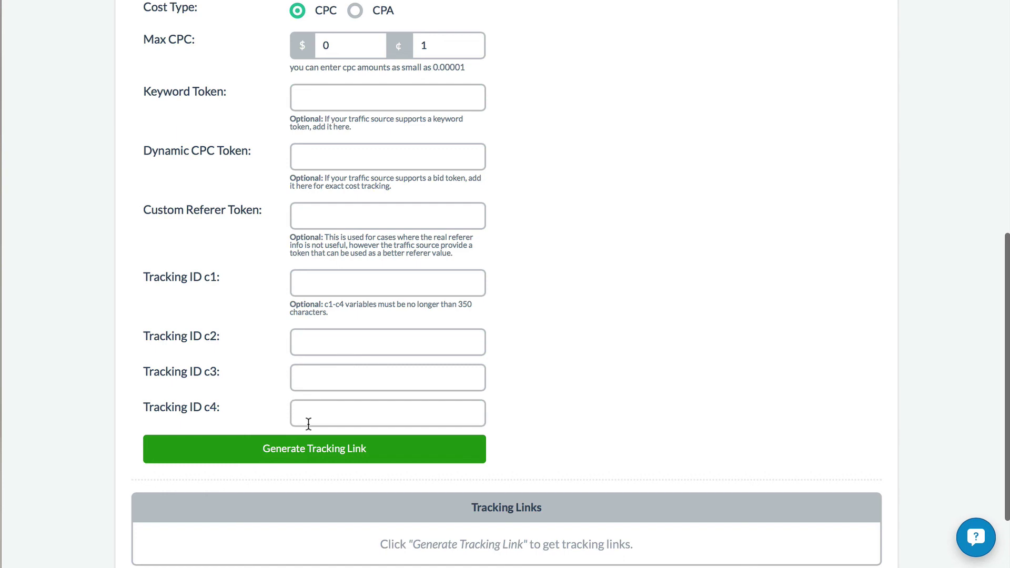
- Generate the tracking link and select its rtr.php destination URL (t202id=446)
left_click(316, 454)
scroll(636, 379, "down", 7)
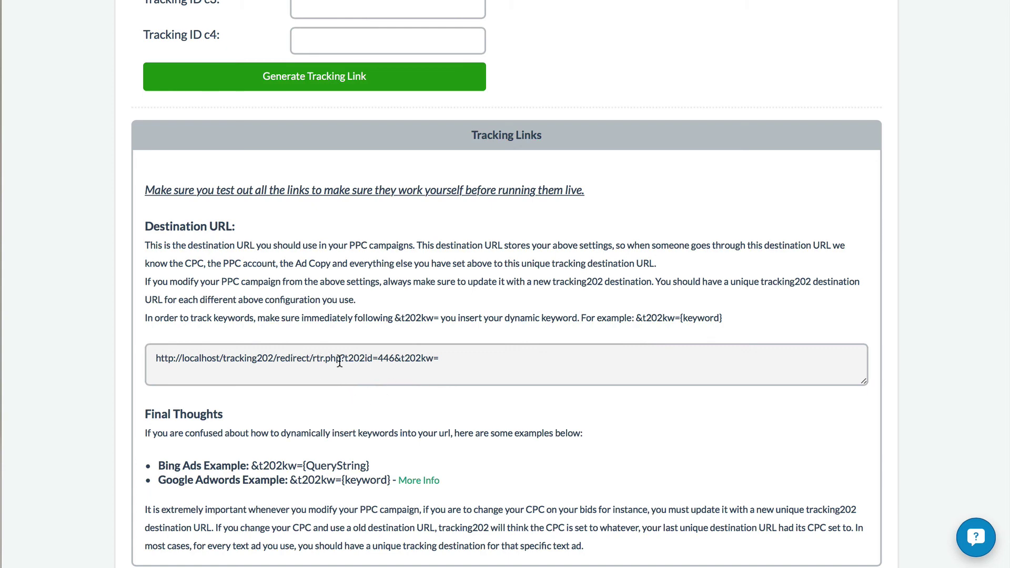
left_click(481, 356)
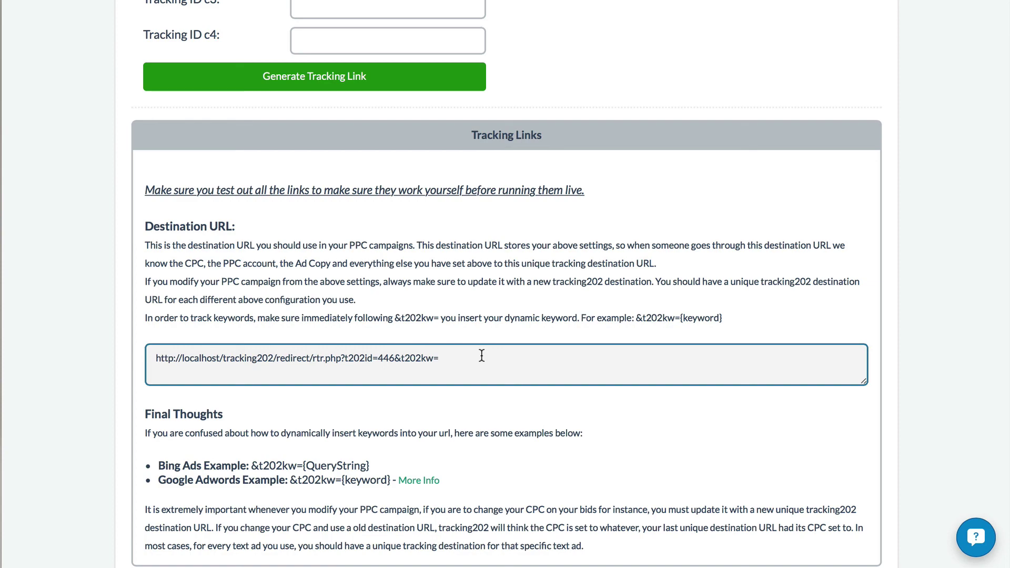
scroll(481, 355, "up", 15)
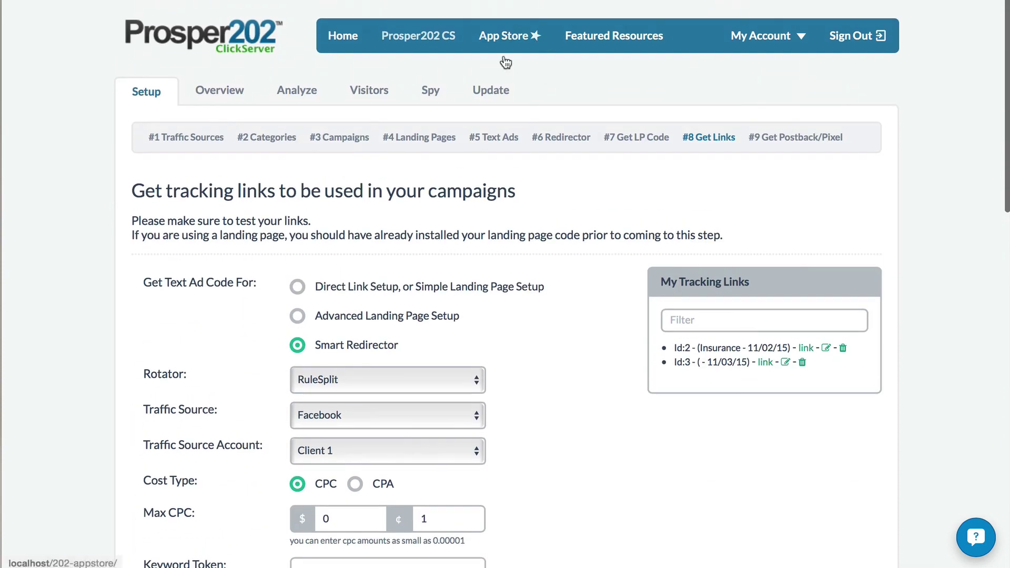